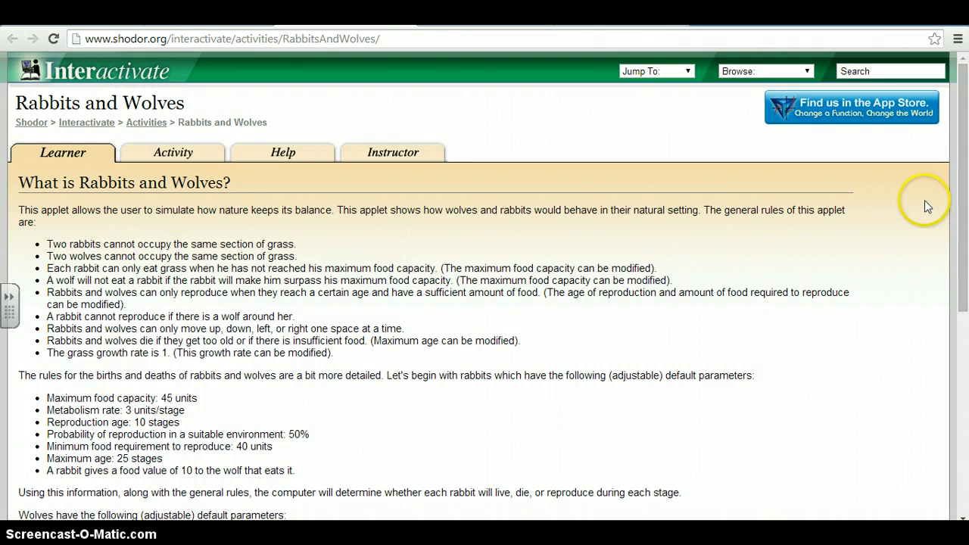
Open the Rabbits and Wolves activity and bring the whole simulation grid into view
mouse_move(963, 210)
mouse_down()
mouse_move(967, 406)
mouse_move(964, 227)
mouse_up()
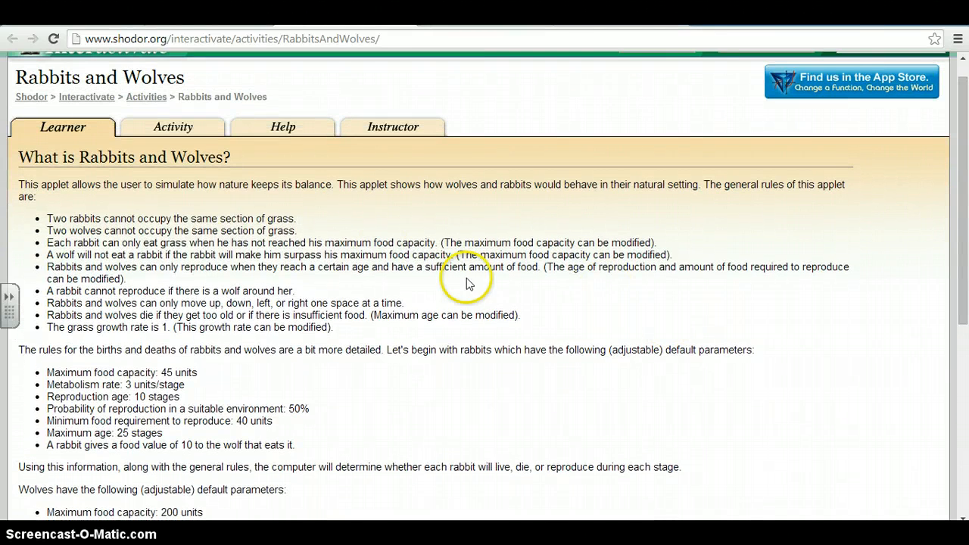
click(185, 135)
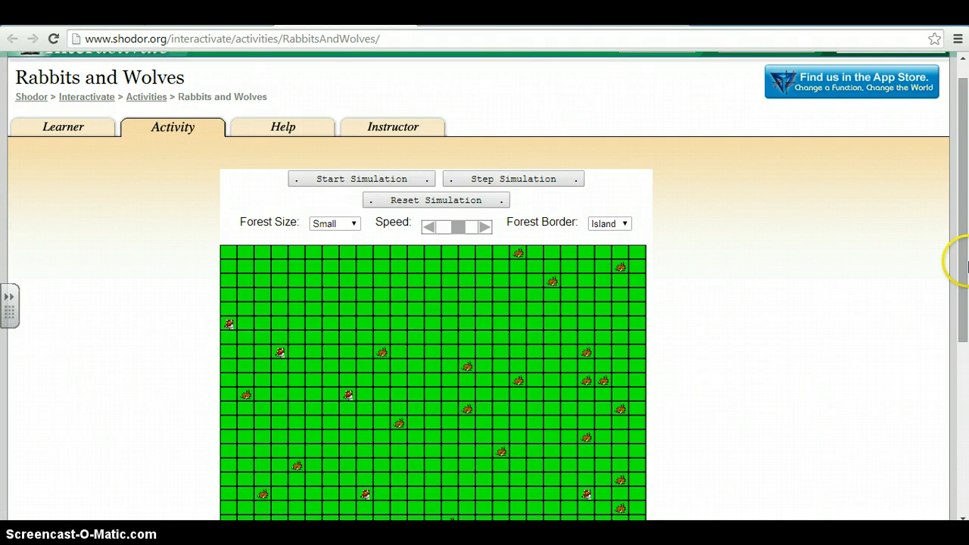
drag(960, 260, 966, 318)
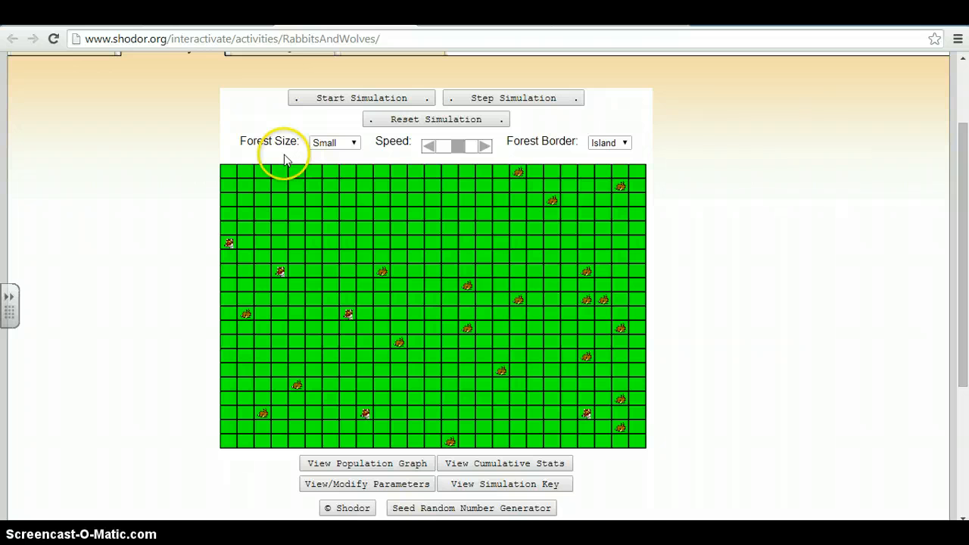
Check the forest size options, keep Small, and run the rabbits and wolves simulation for a while before pausing it
click(352, 152)
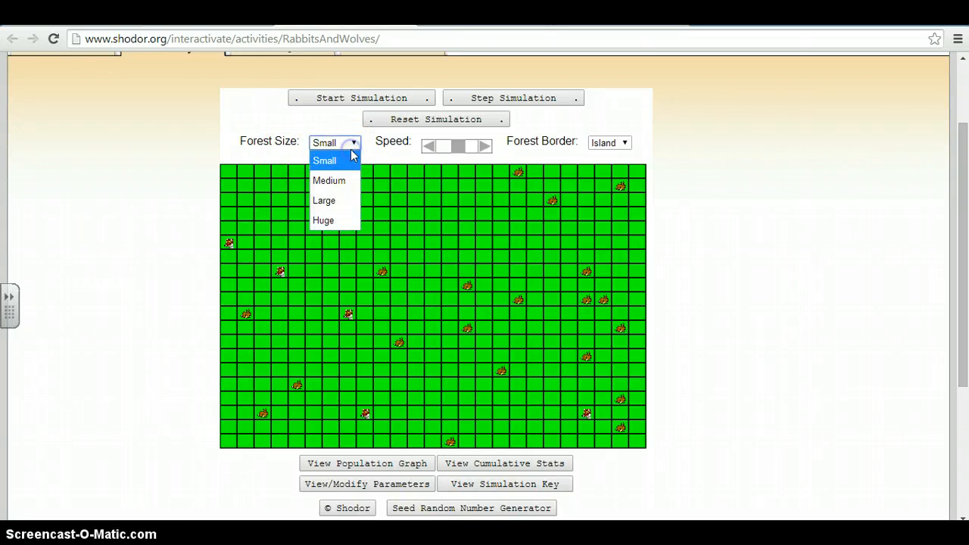
click(350, 154)
click(353, 147)
click(356, 145)
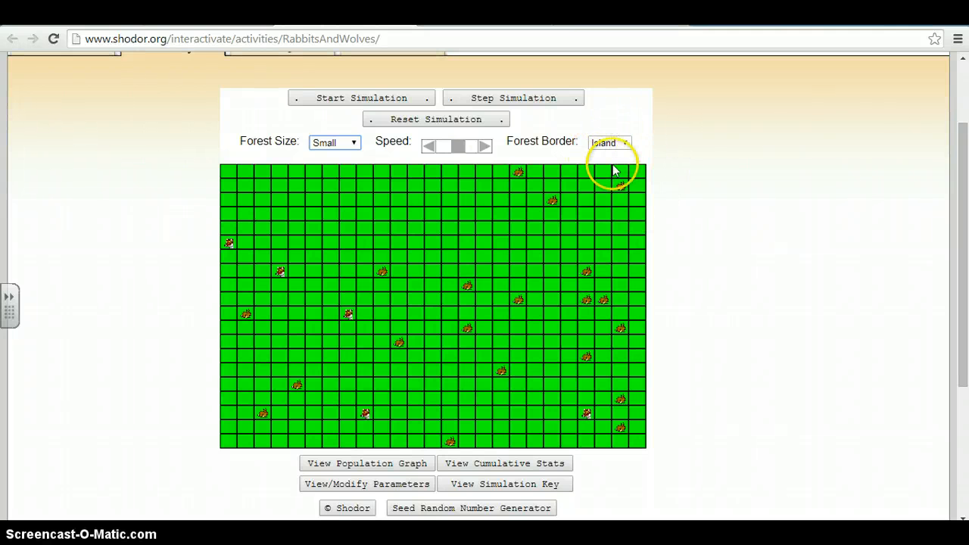
click(337, 100)
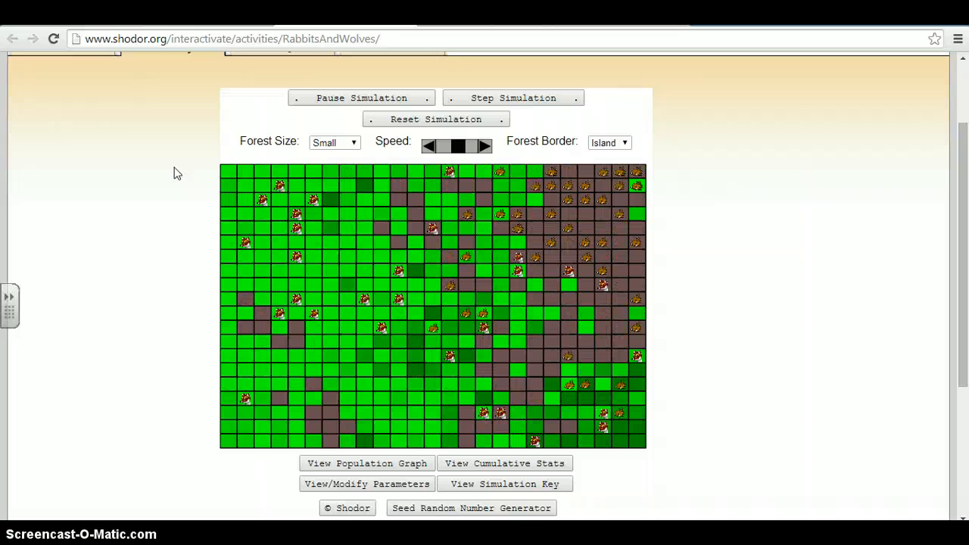
click(474, 99)
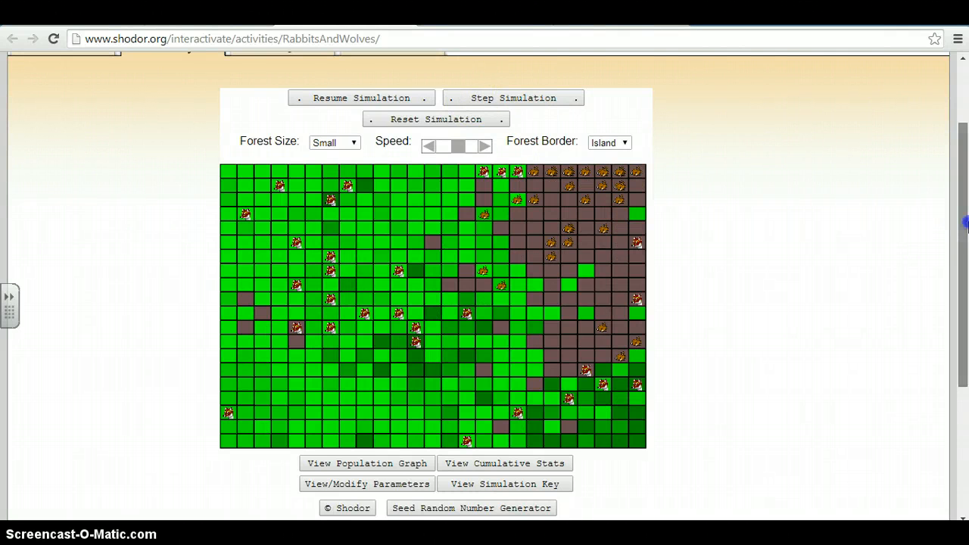
View the population graph and the cumulative statistics of the paused simulation, closing each window after reading it
drag(966, 222, 966, 248)
click(708, 271)
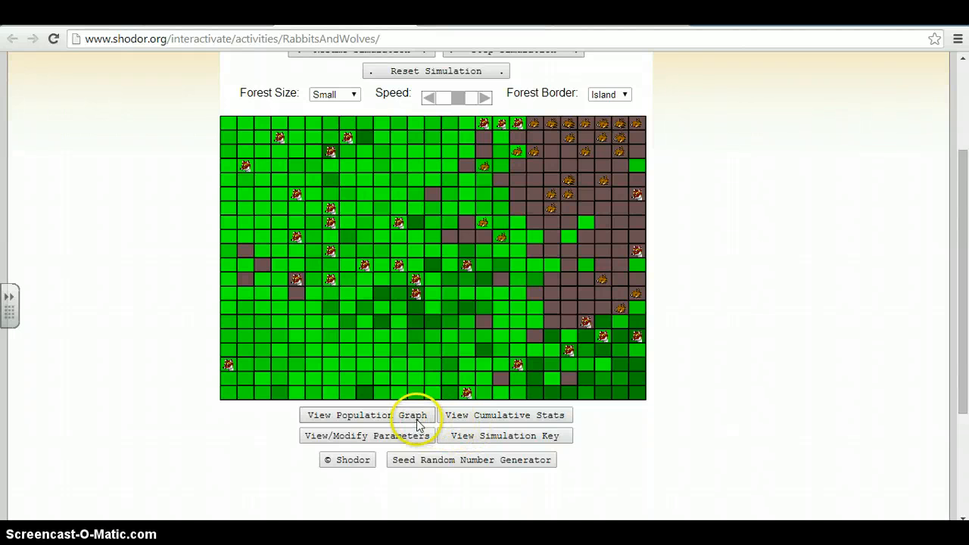
click(417, 422)
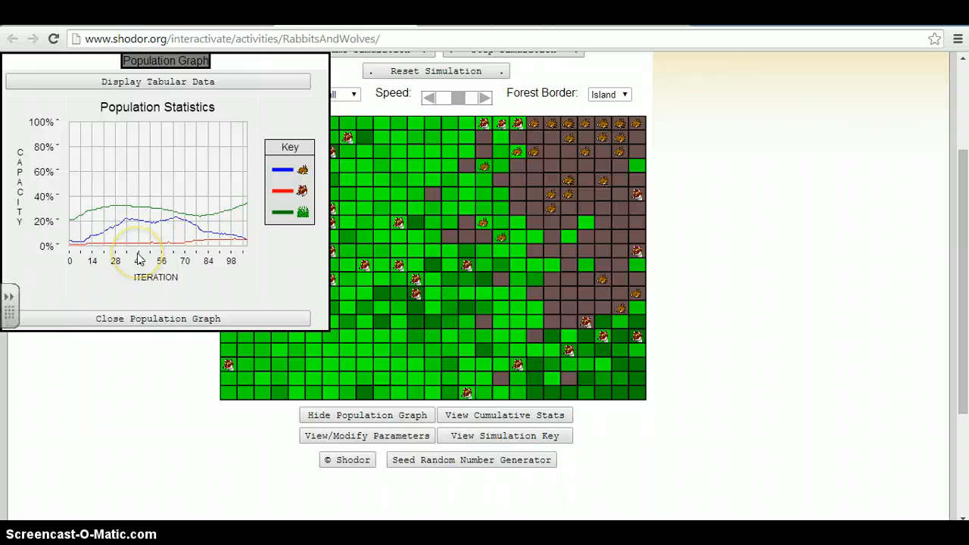
click(154, 318)
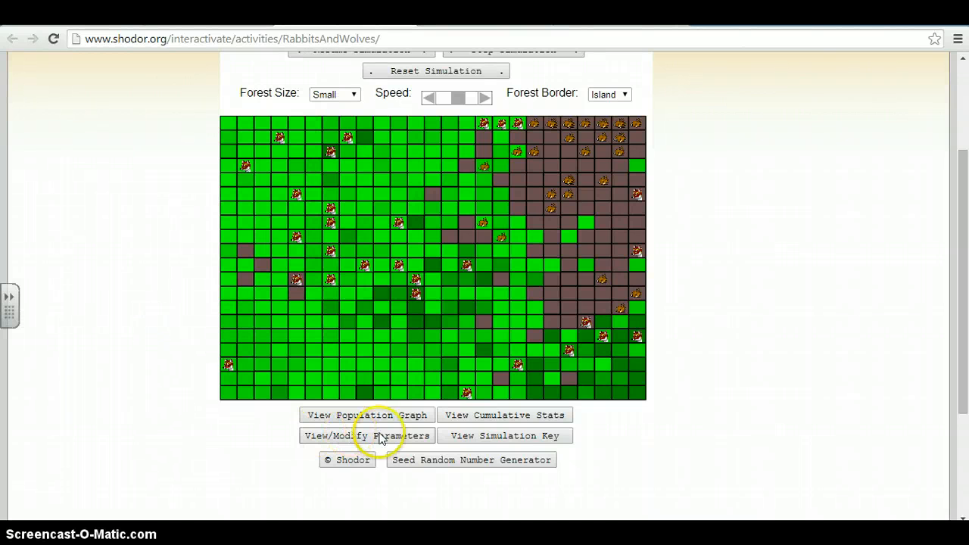
click(458, 417)
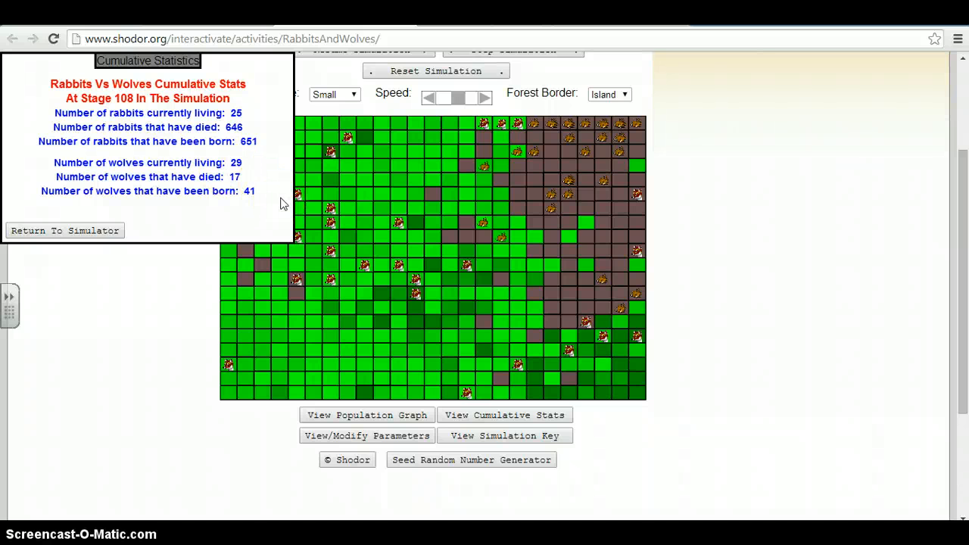
click(112, 232)
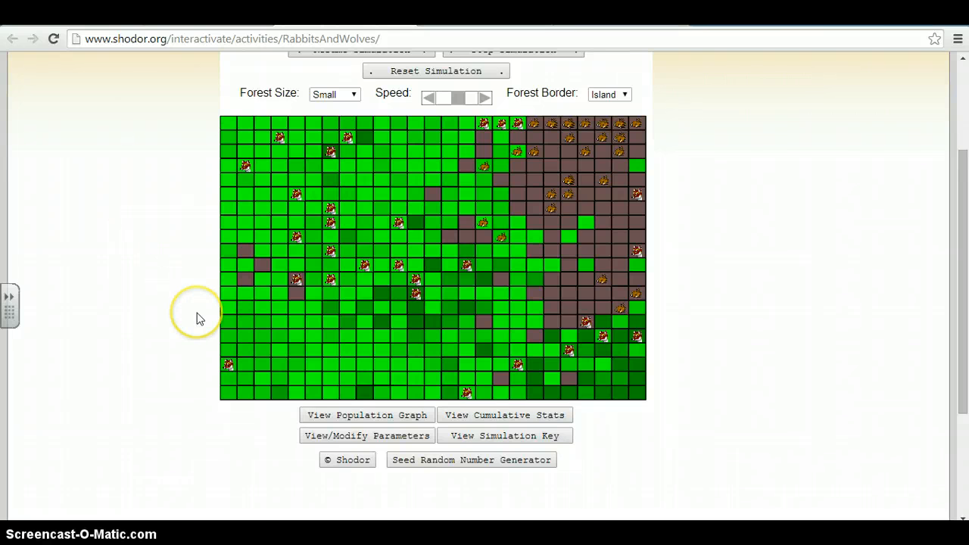
View the list of modifiable parameter groups and the simulation key, closing each window after reading it
click(427, 436)
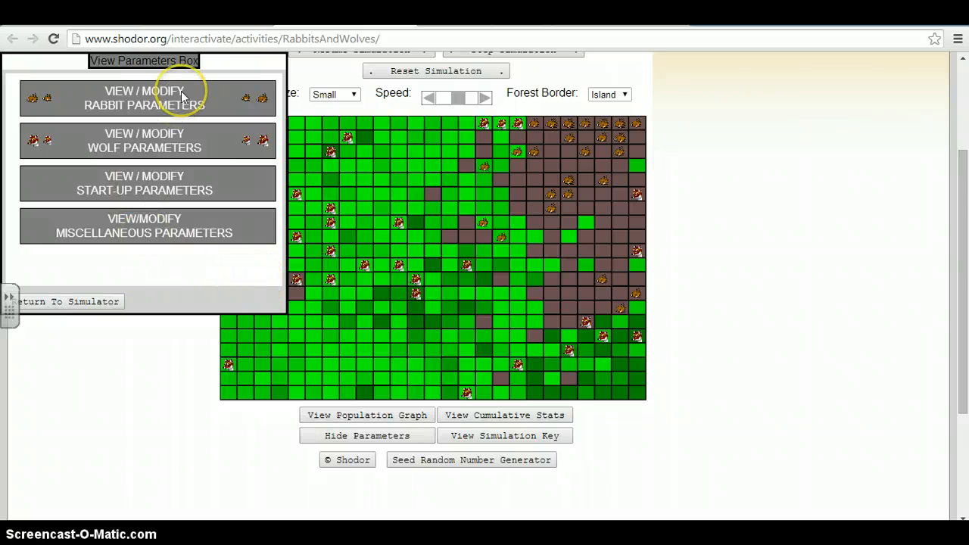
click(112, 301)
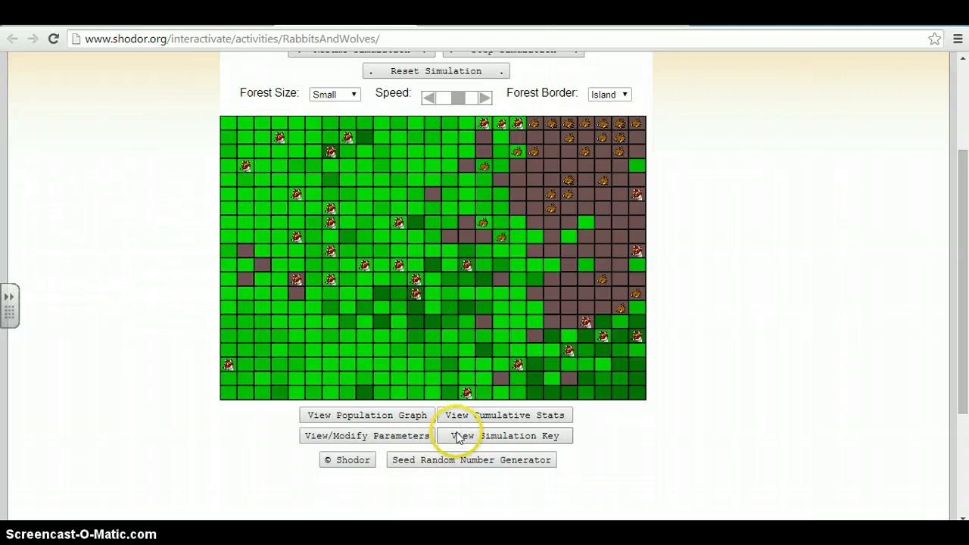
click(458, 437)
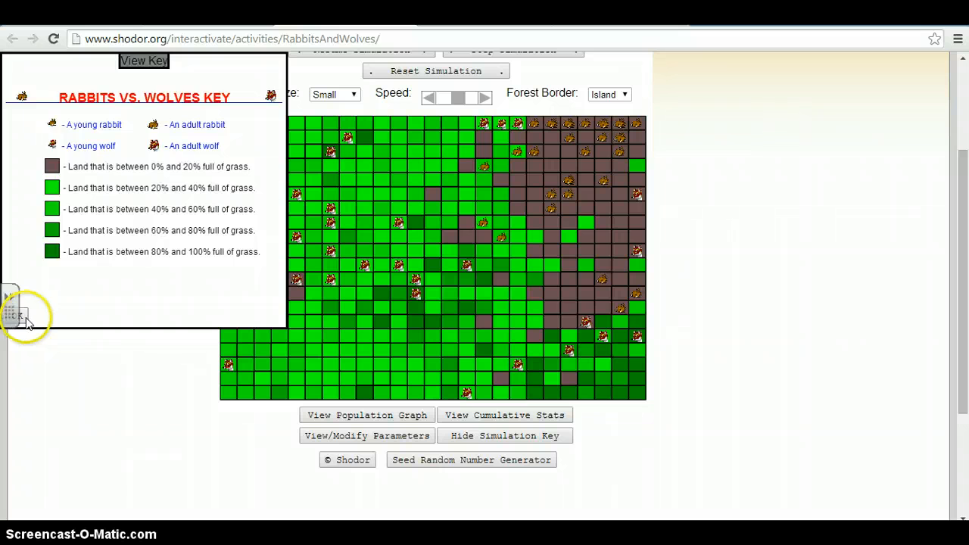
click(22, 317)
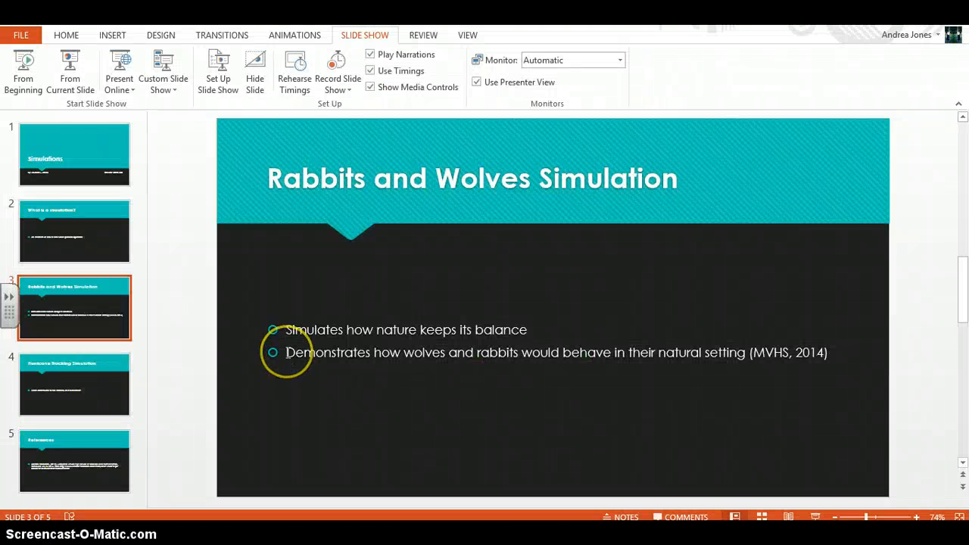
In PowerPoint, present from the Rabbits and Wolves slide, advance to the Hurricane Tracking Simulation slide, and end the show
click(70, 72)
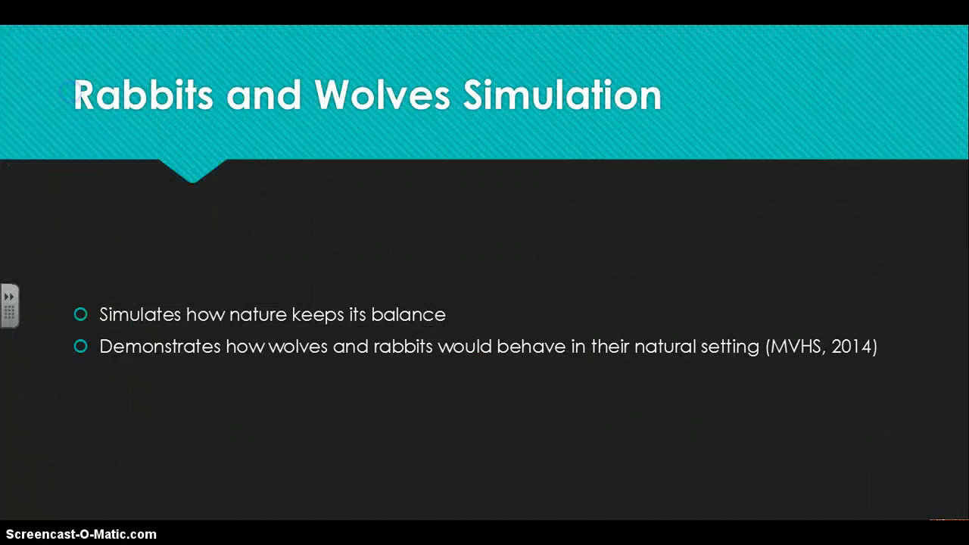
key(Right)
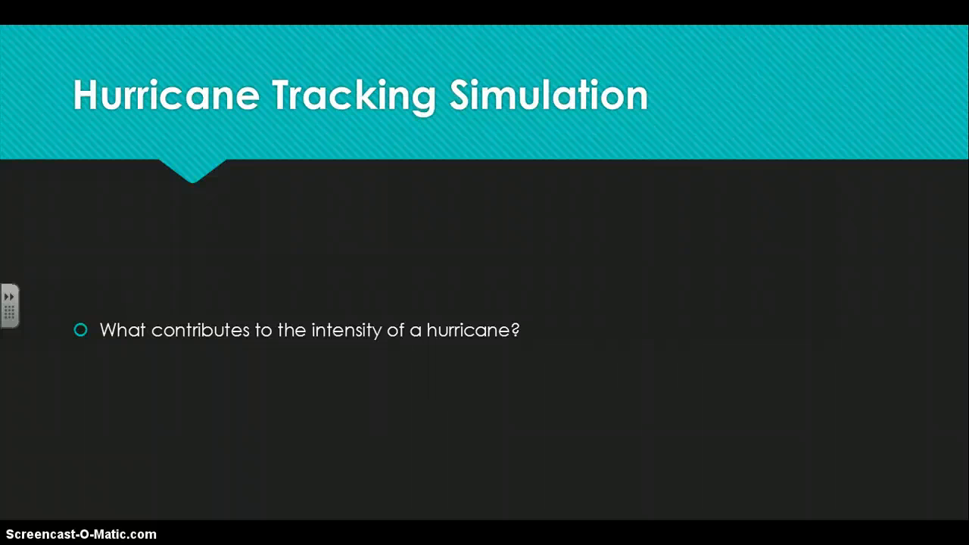
key(Escape)
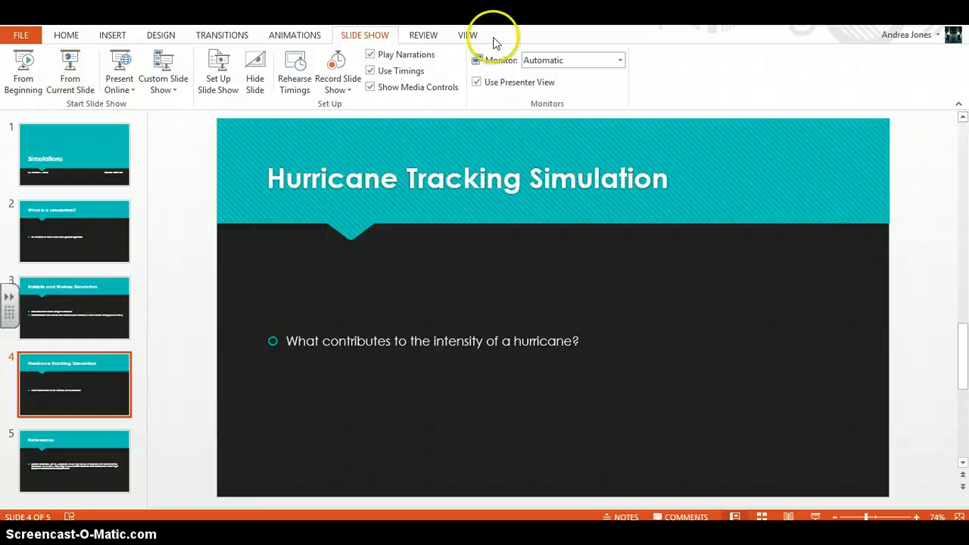
Switch to the Hurricane Tracking model in the browser and set its starting day to 5
key(alt+Tab)
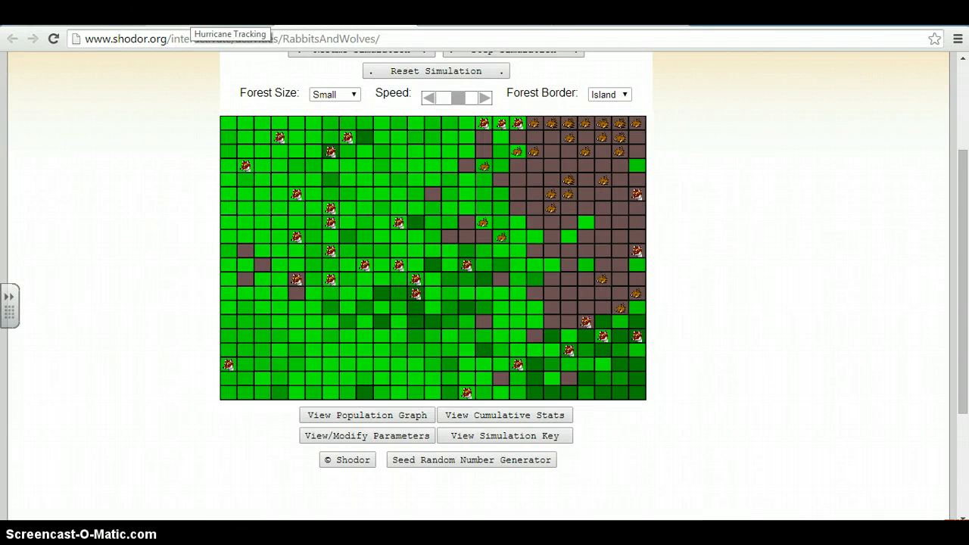
click(191, 16)
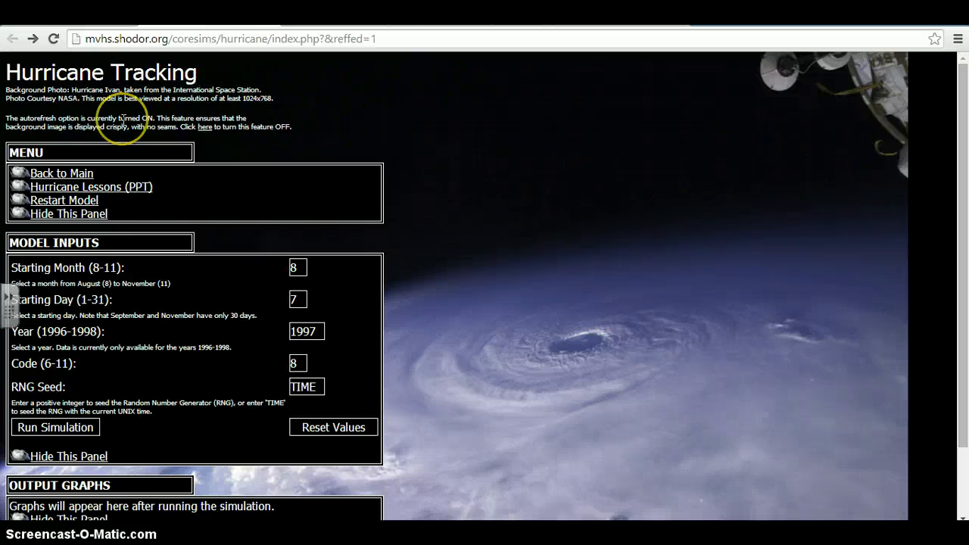
double_click(298, 268)
double_click(300, 301)
key(BackSpace)
text(5)
Set the hurricane model's year to 1996 and its code to 9
click(322, 334)
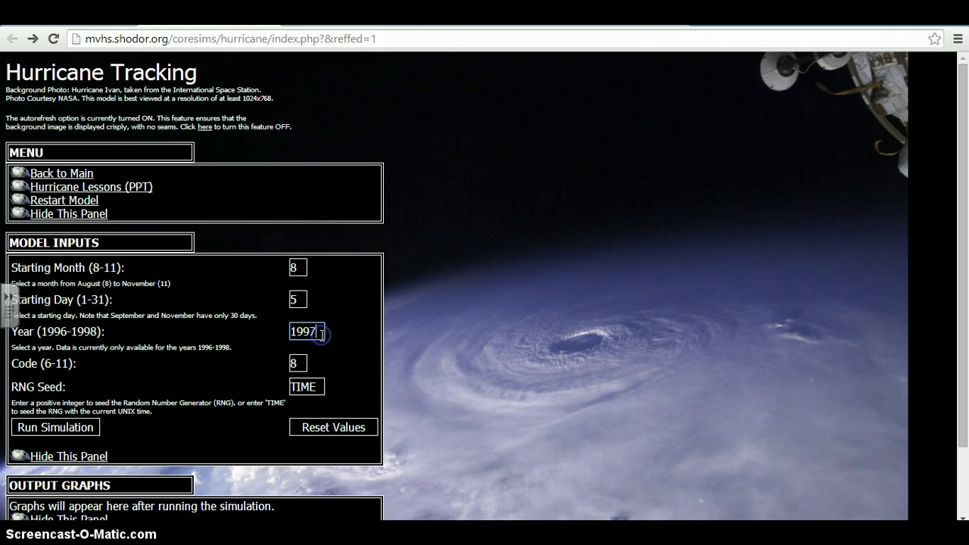
key(BackSpace)
text(6)
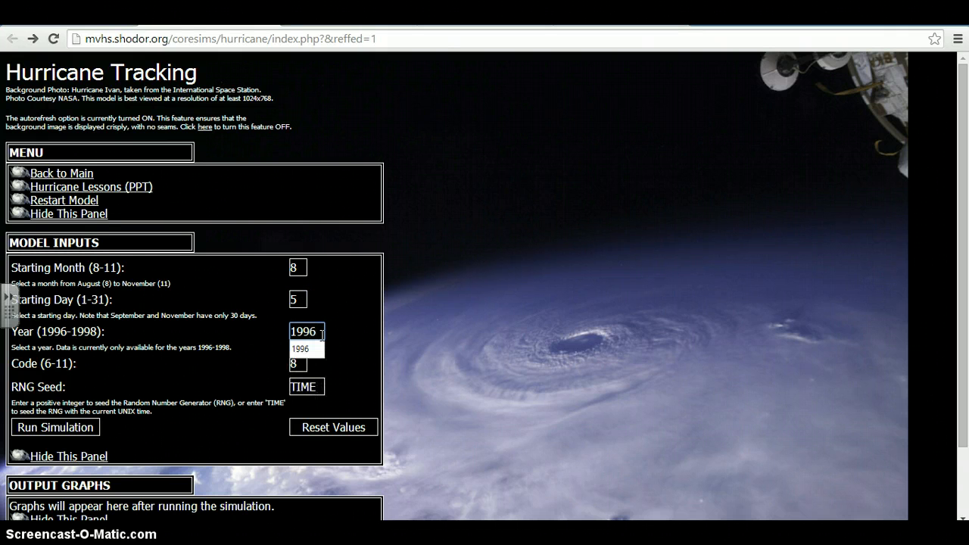
click(301, 364)
key(BackSpace)
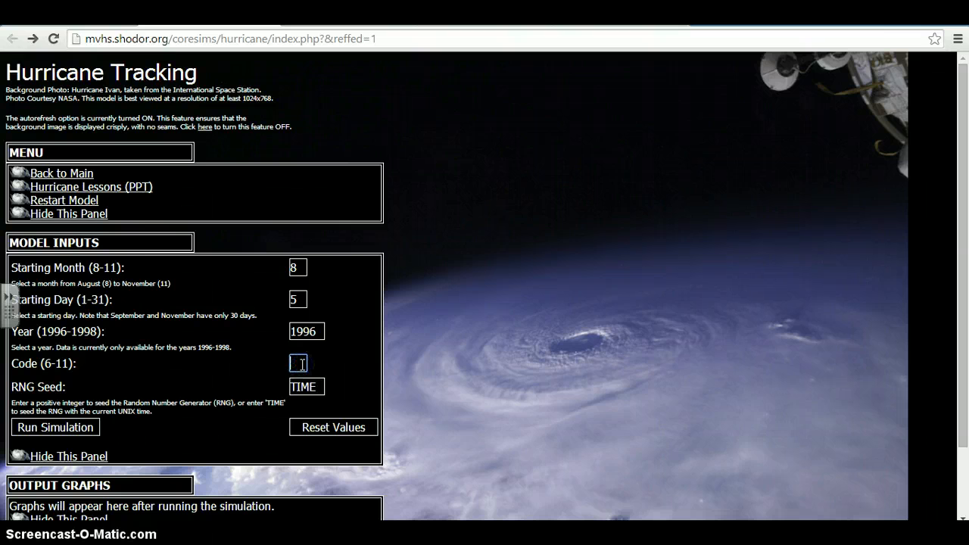
text(9)
click(320, 368)
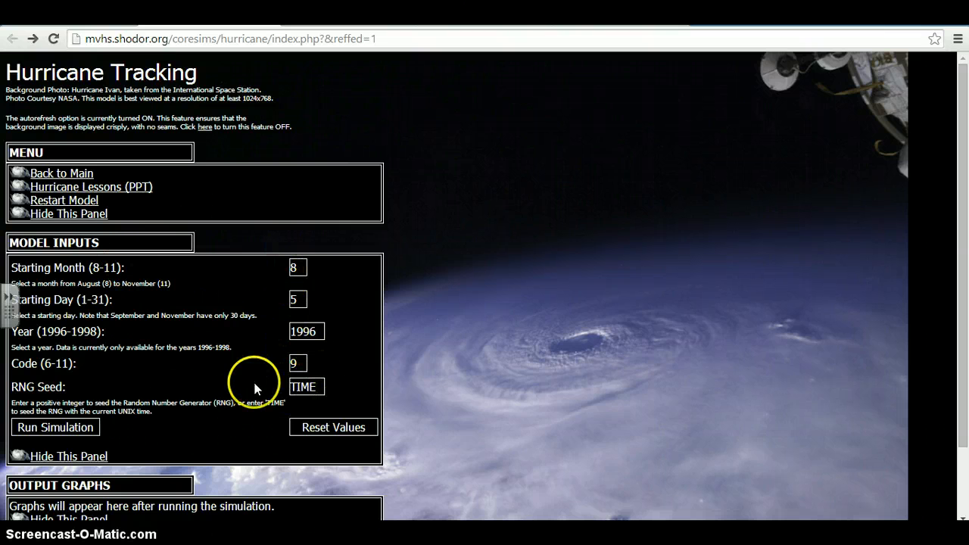
Run the hurricane simulation, examine the plotted hurricane path, and return to the model inputs
click(88, 432)
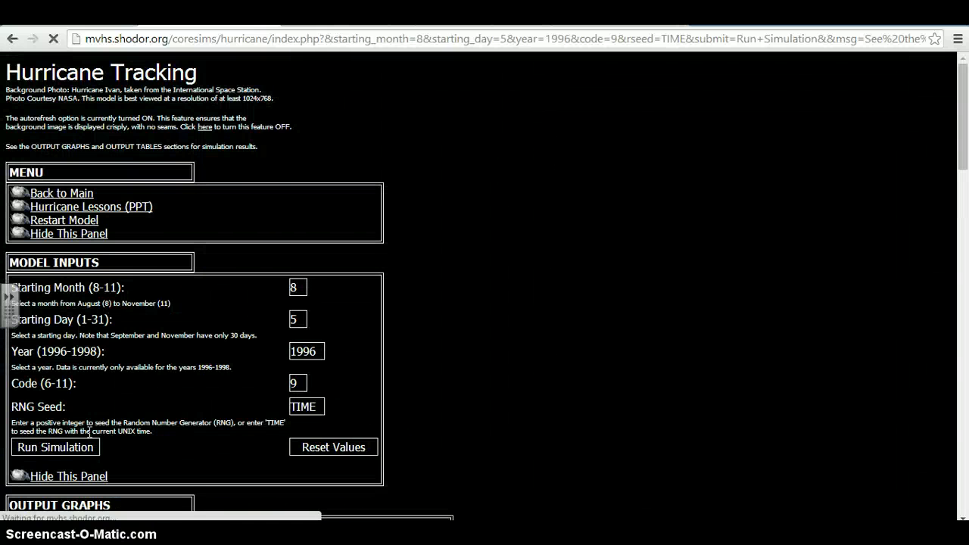
drag(965, 157, 967, 276)
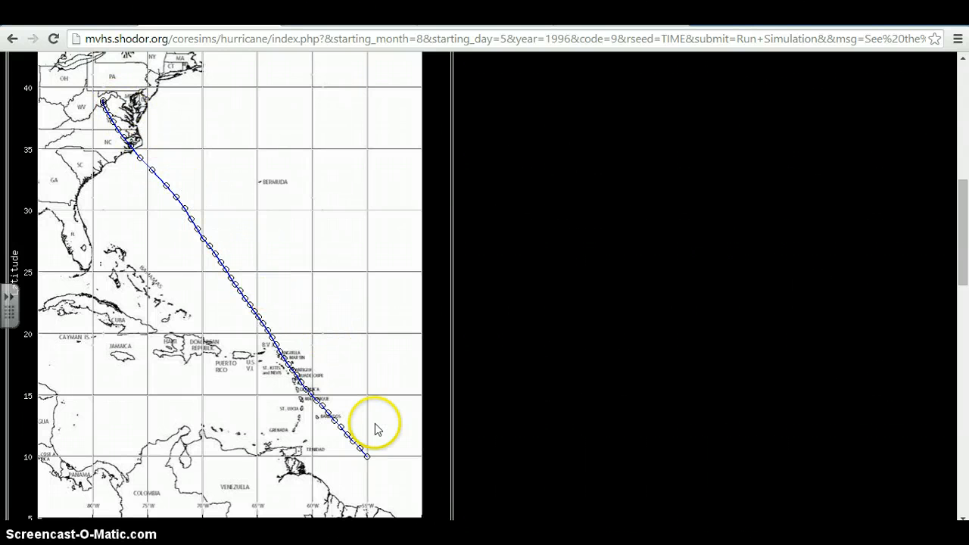
drag(960, 259, 966, 112)
click(967, 374)
click(966, 397)
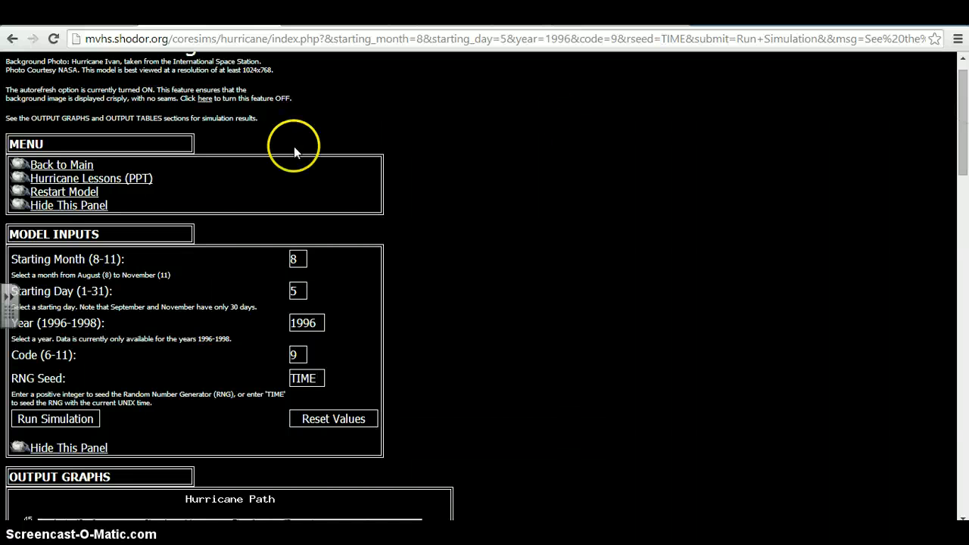
Set the hurricane model's starting month to 9 and its starting day to 7
double_click(300, 260)
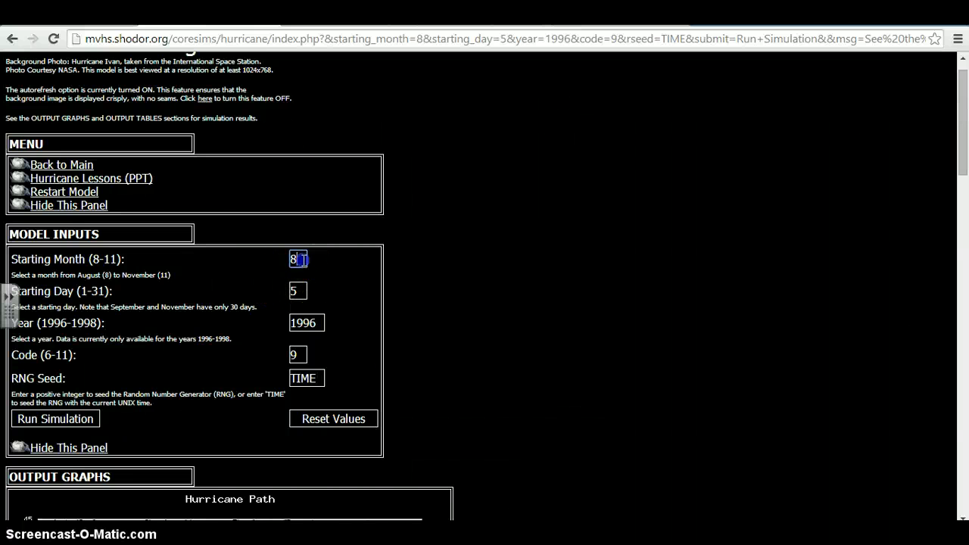
text(9)
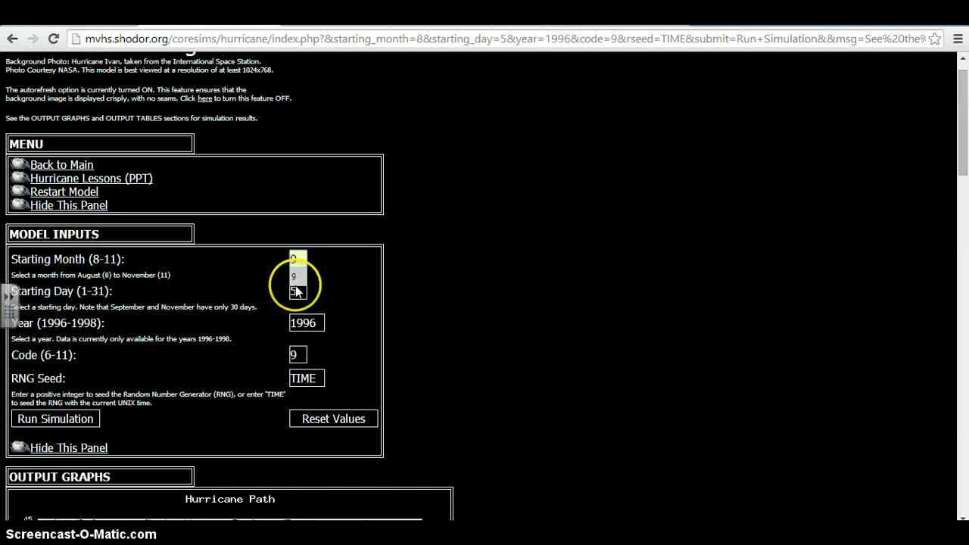
click(298, 291)
double_click(298, 292)
key(BackSpace)
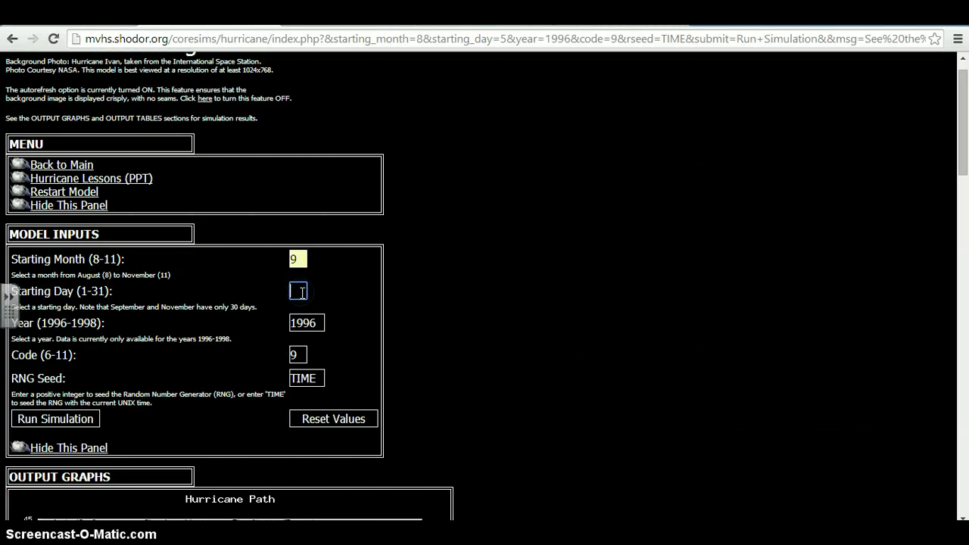
text(7)
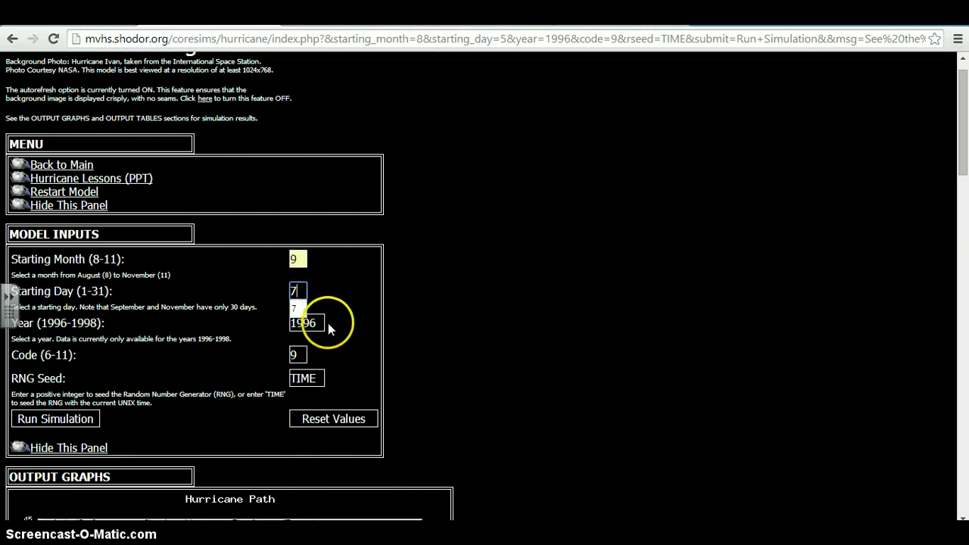
Change the hurricane model's year to 1997 and its code to 8
click(317, 324)
key(BackSpace)
text(7)
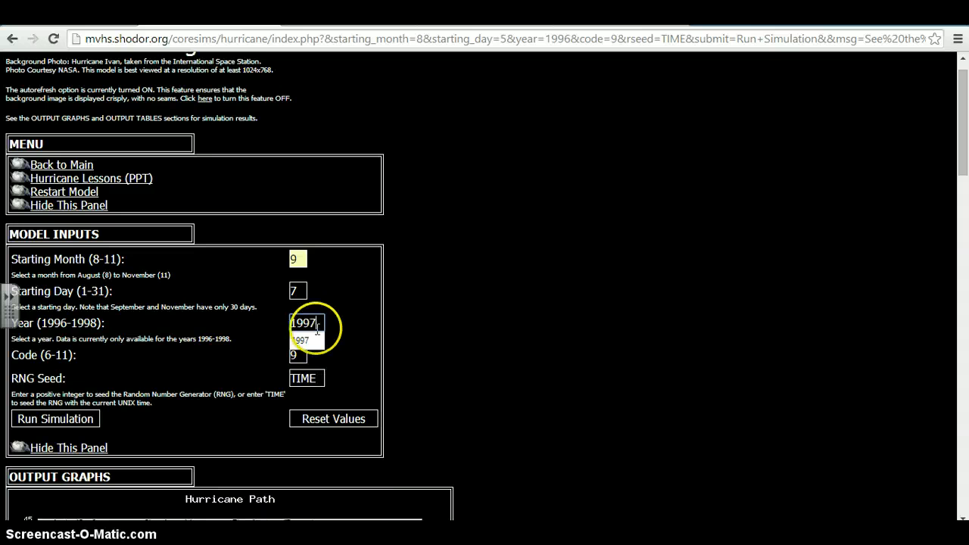
double_click(300, 355)
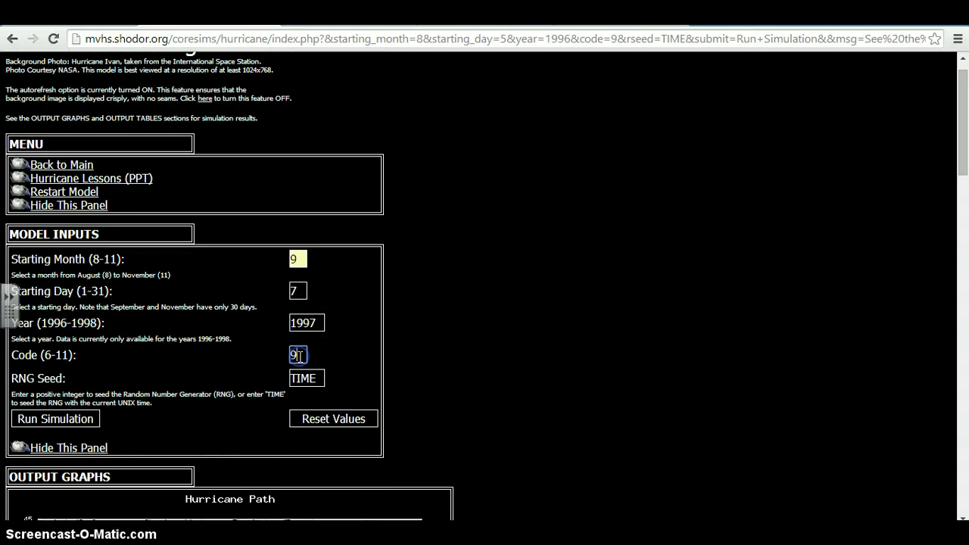
key(BackSpace)
text(8)
click(297, 373)
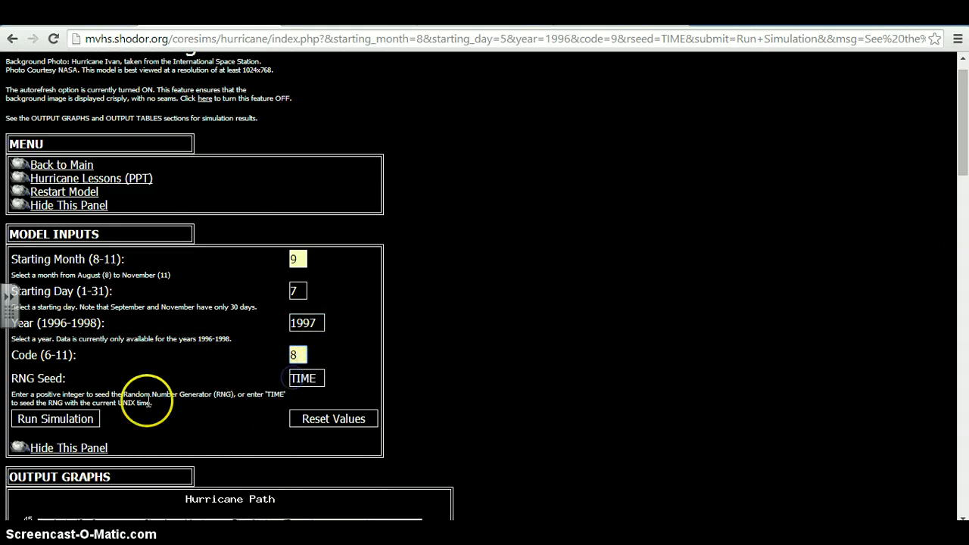
Run the hurricane simulation with the 1997 inputs and examine the plotted hurricane path and the output table
click(89, 419)
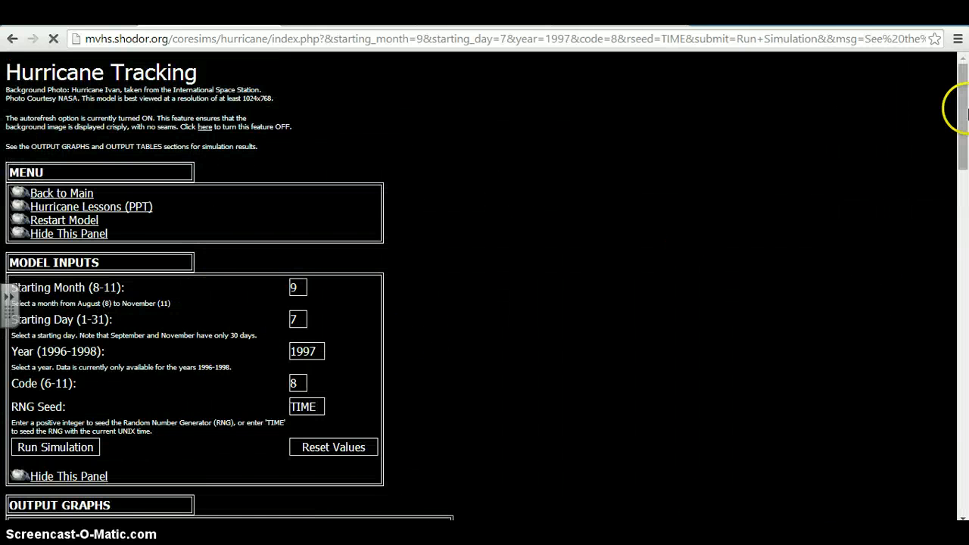
drag(963, 106, 966, 217)
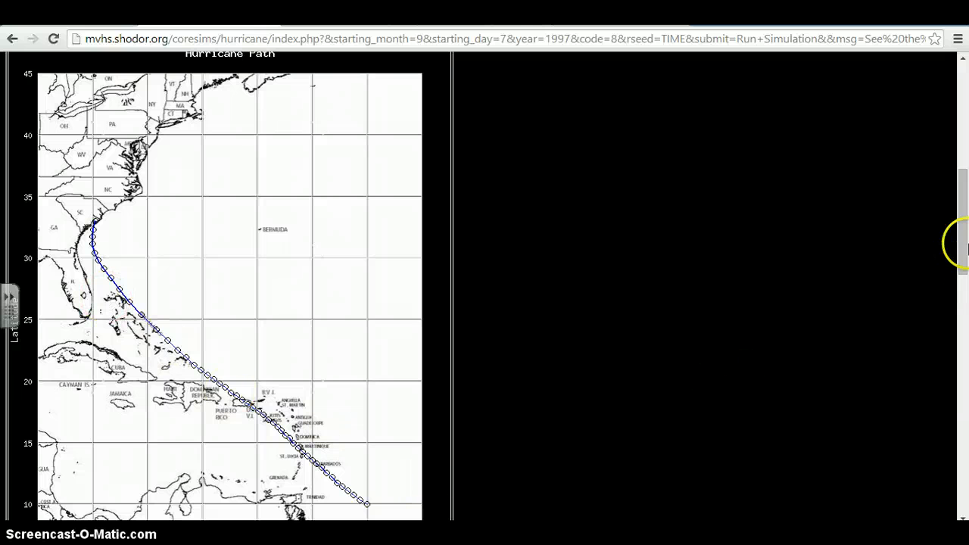
drag(962, 245, 967, 334)
drag(966, 349, 967, 371)
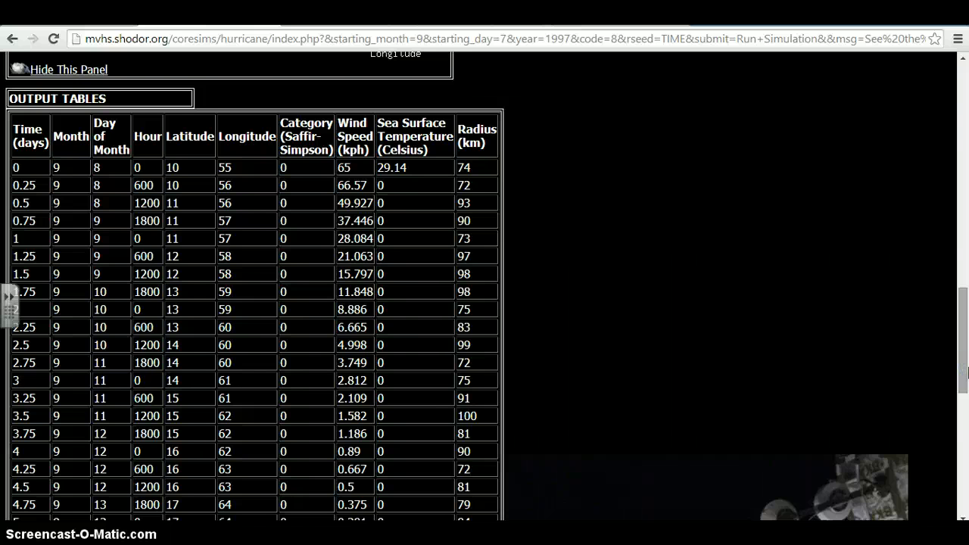
click(967, 370)
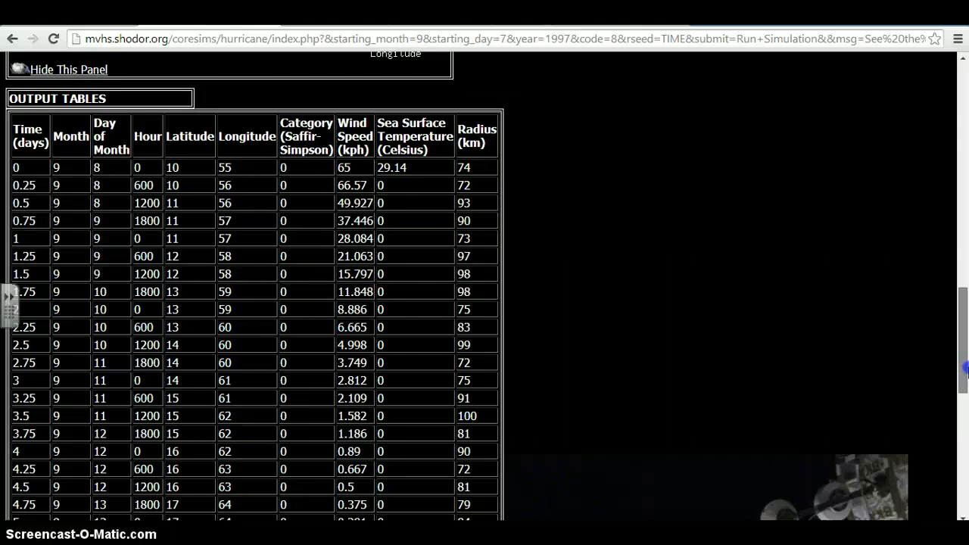
mouse_move(966, 369)
mouse_down()
mouse_move(966, 447)
mouse_move(967, 270)
mouse_move(966, 358)
mouse_up()
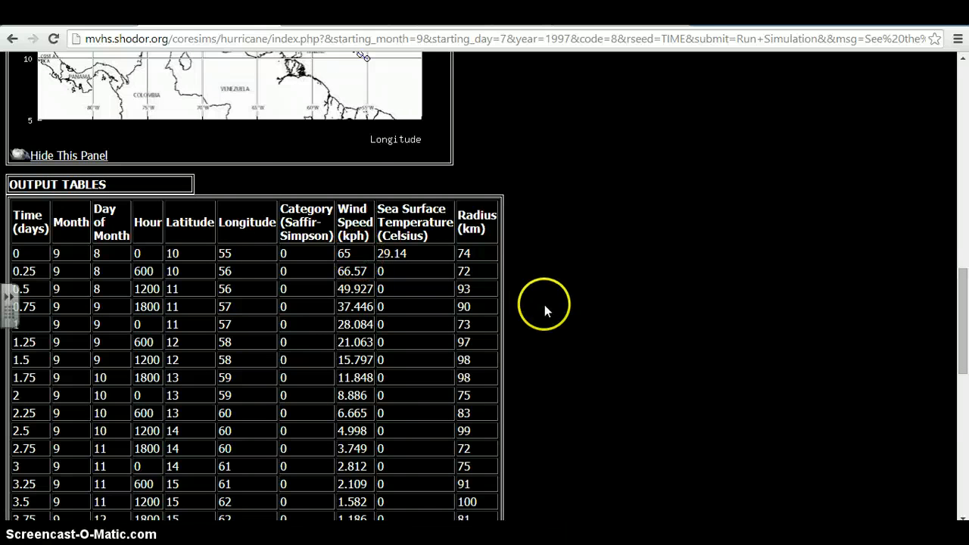
Review the hurricane path map again and go back to the model inputs and page heading
drag(967, 326, 966, 206)
click(967, 377)
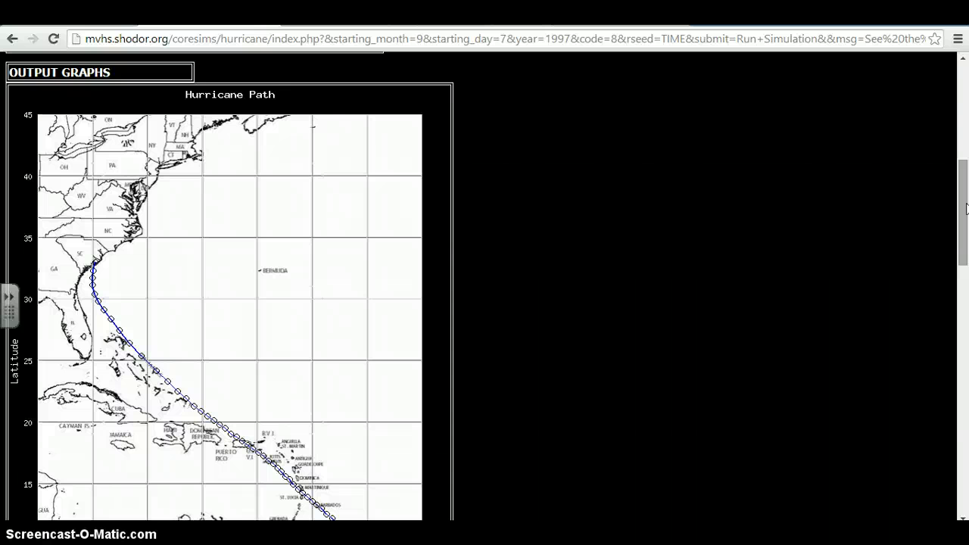
drag(967, 206, 967, 154)
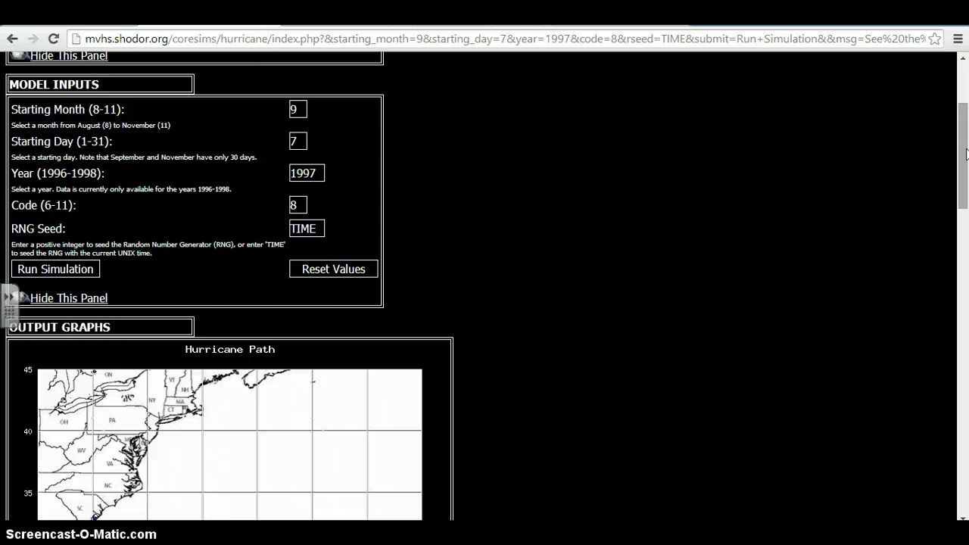
click(967, 153)
drag(967, 153, 966, 103)
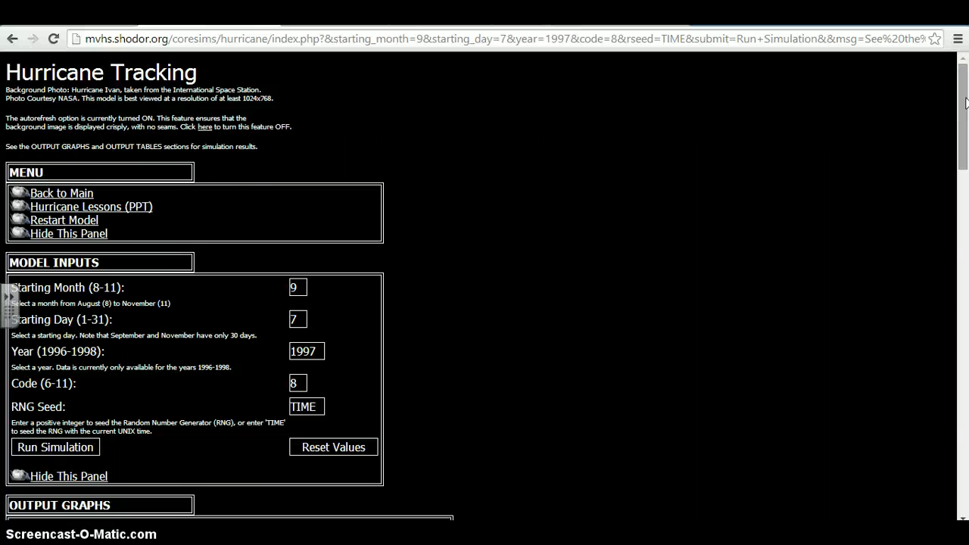
mouse_move(966, 102)
mouse_down()
mouse_move(967, 220)
mouse_move(967, 86)
mouse_up()
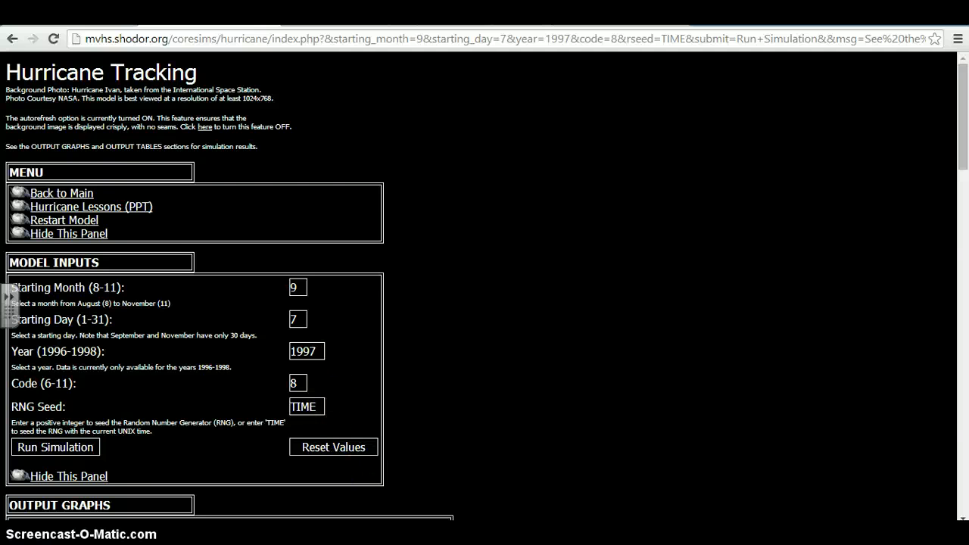
Switch to the case study presentation in PowerPoint
mouse_move(340, 532)
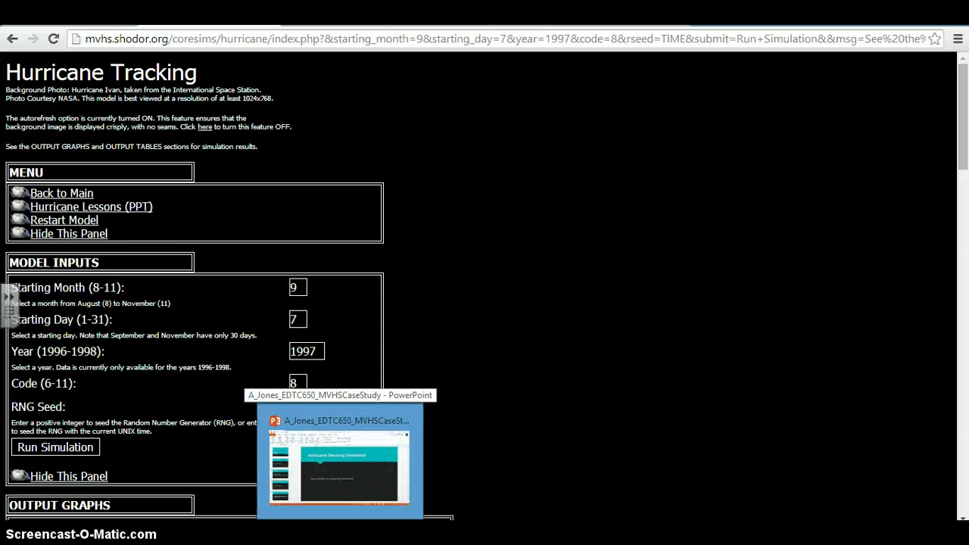